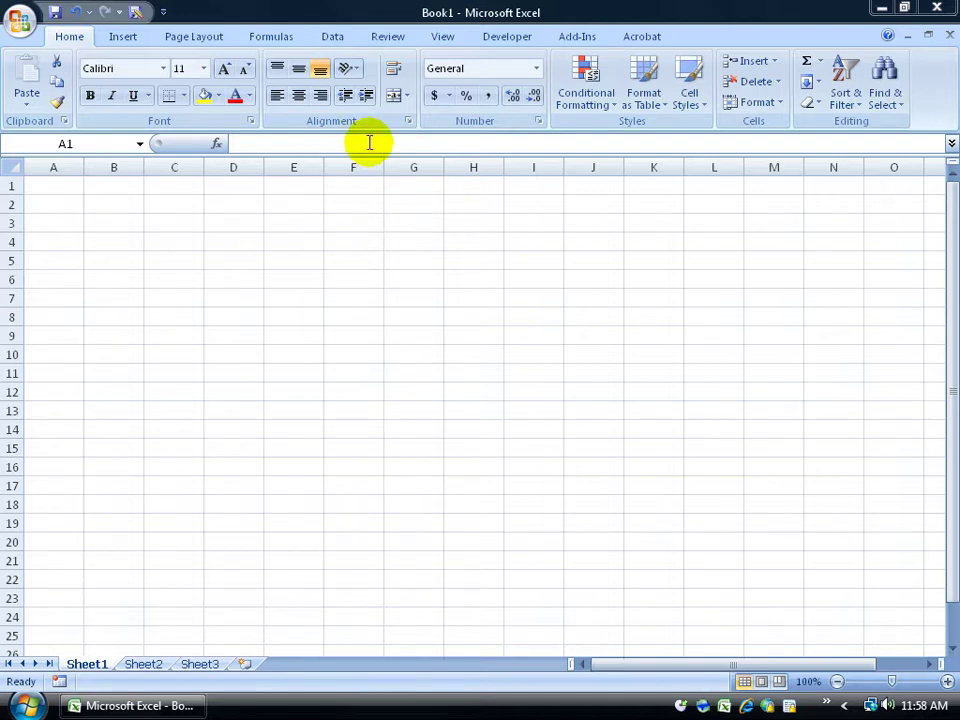
Step: Set the color scheme to Black in the popular Excel options and apply the change
left_click(20, 22)
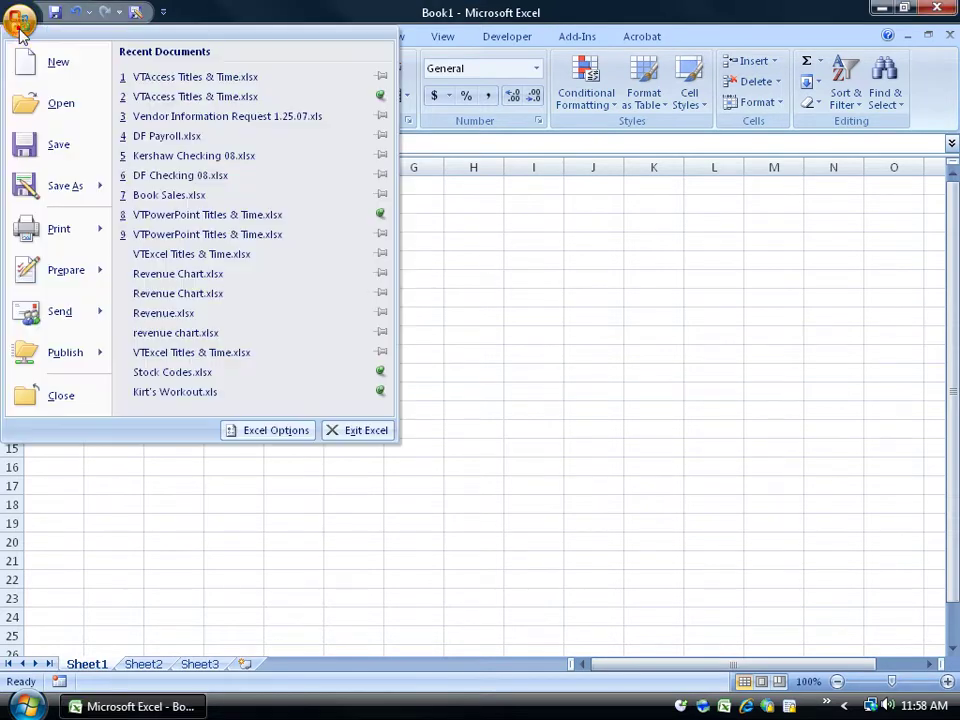
left_click(253, 430)
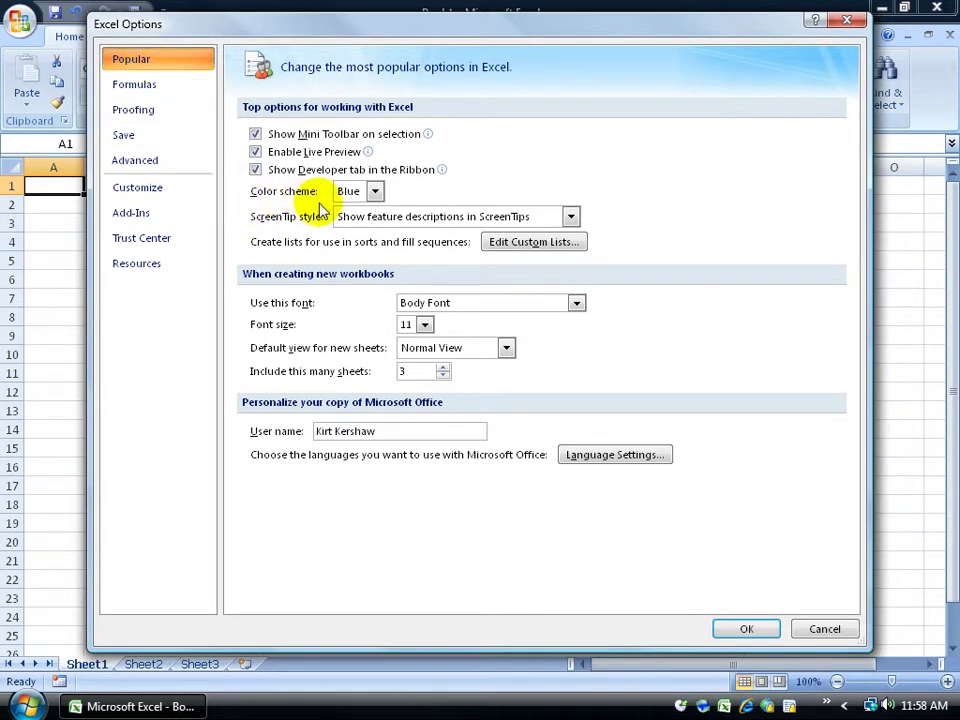
left_click(376, 192)
left_click(358, 246)
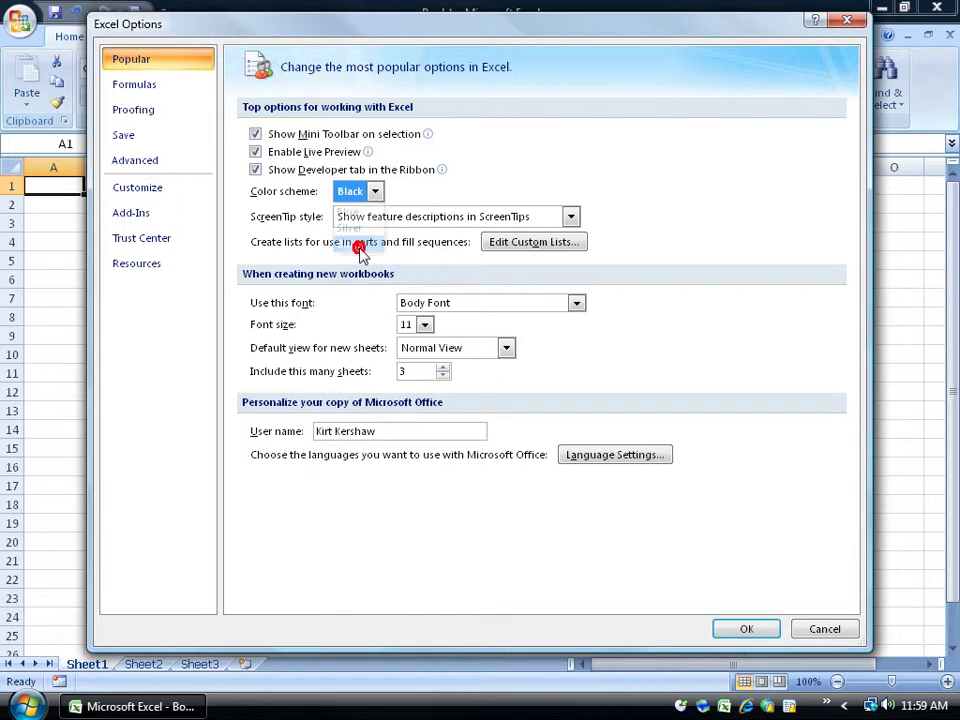
left_click(740, 628)
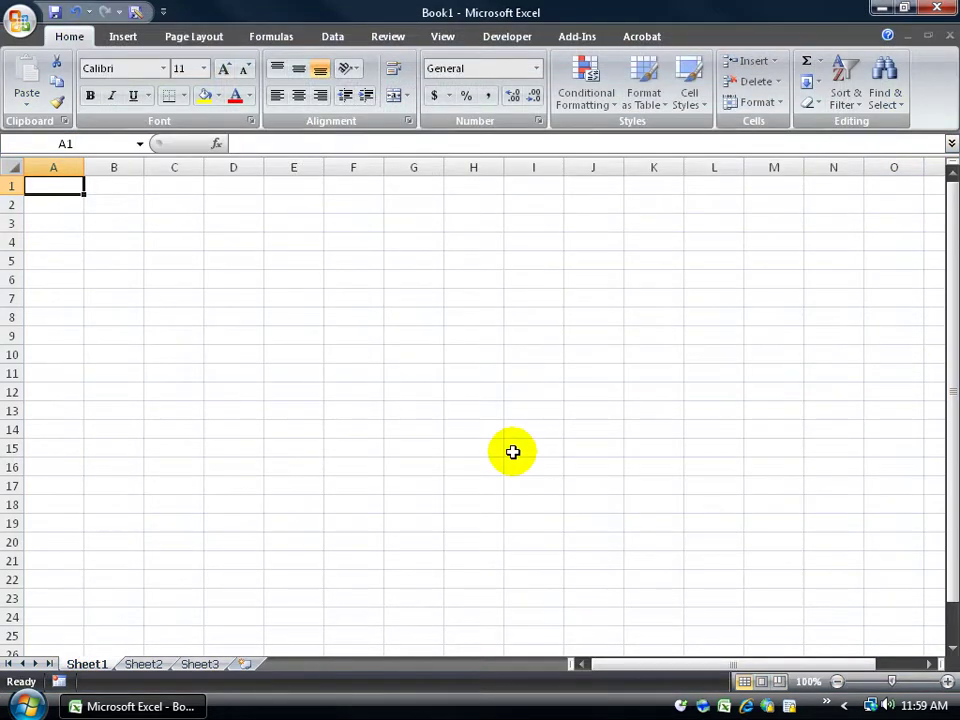
Step: Launch Microsoft Office Word 2007, check which color scheme it uses, and close it again
left_click(26, 705)
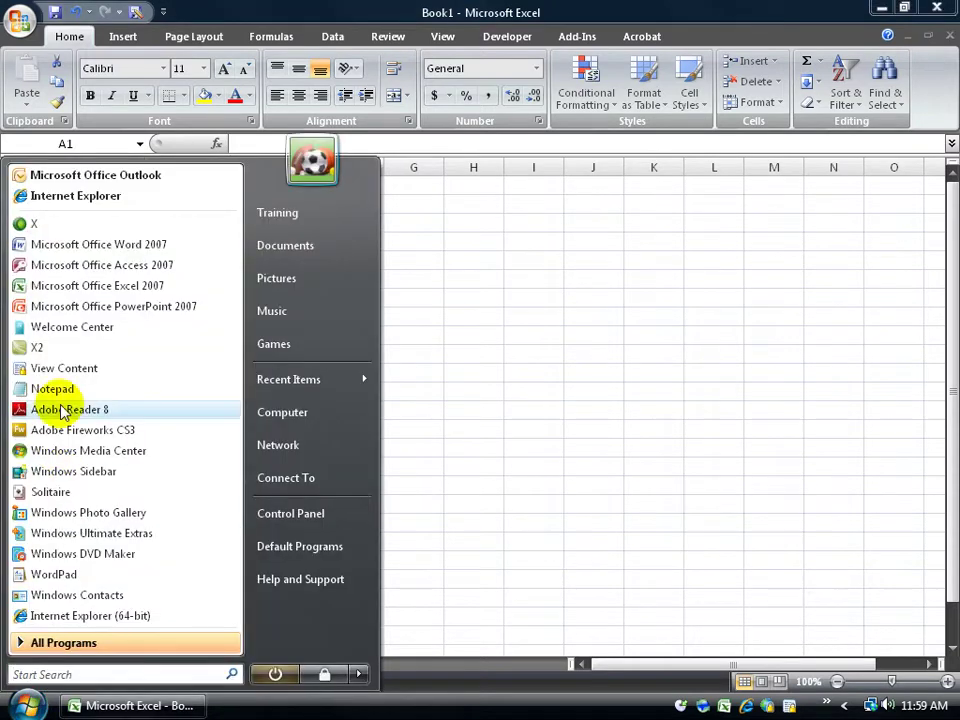
left_click(75, 245)
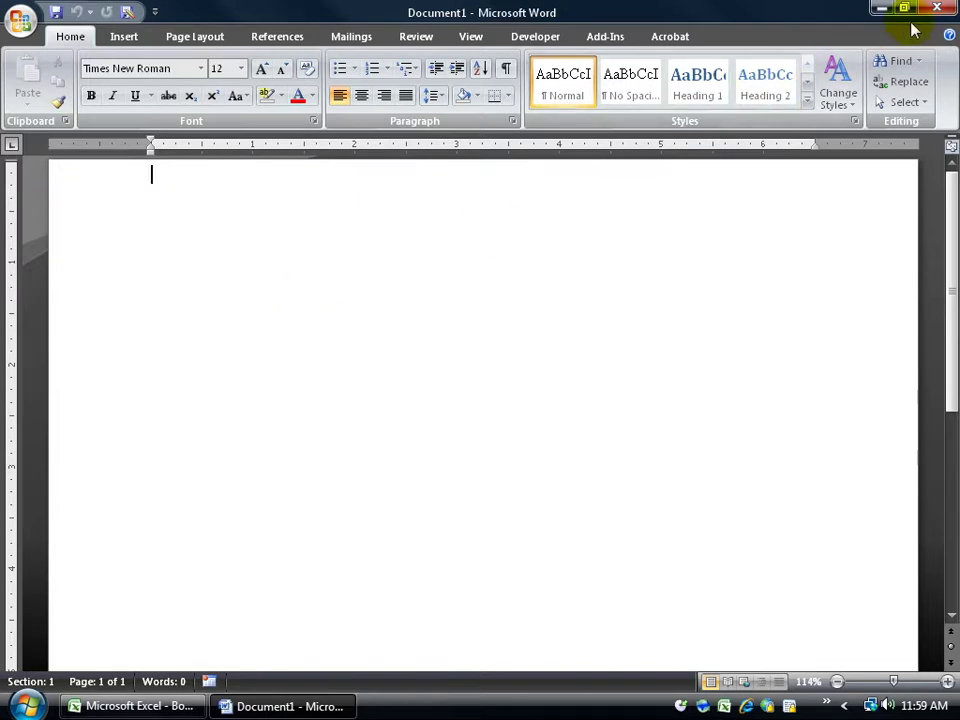
left_click(936, 8)
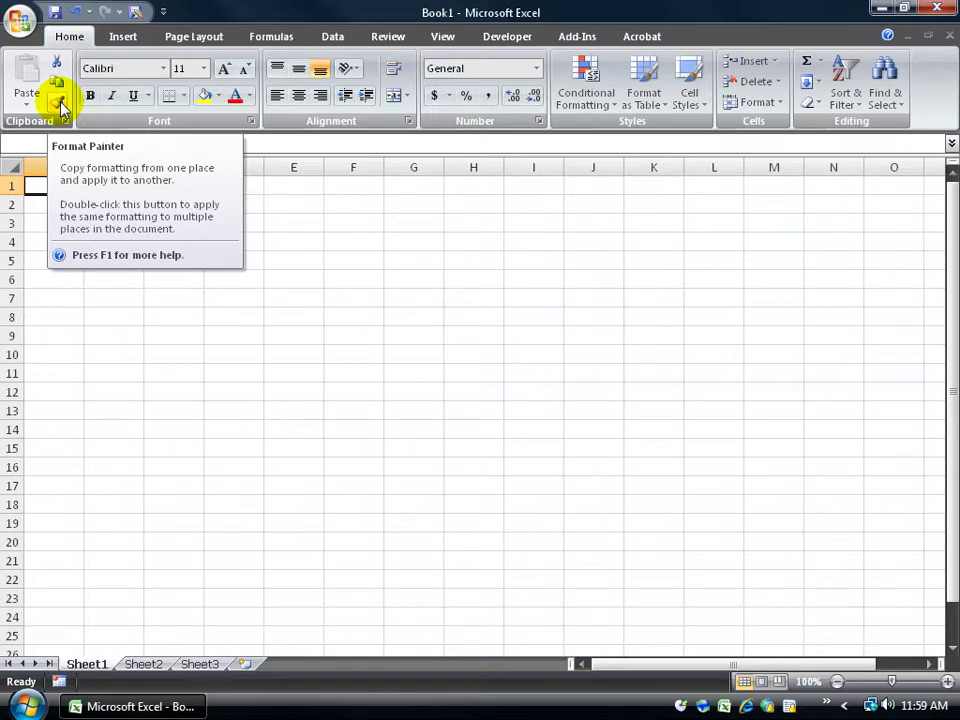
Step: Set the color scheme to Blue in the popular Excel options
left_click(19, 20)
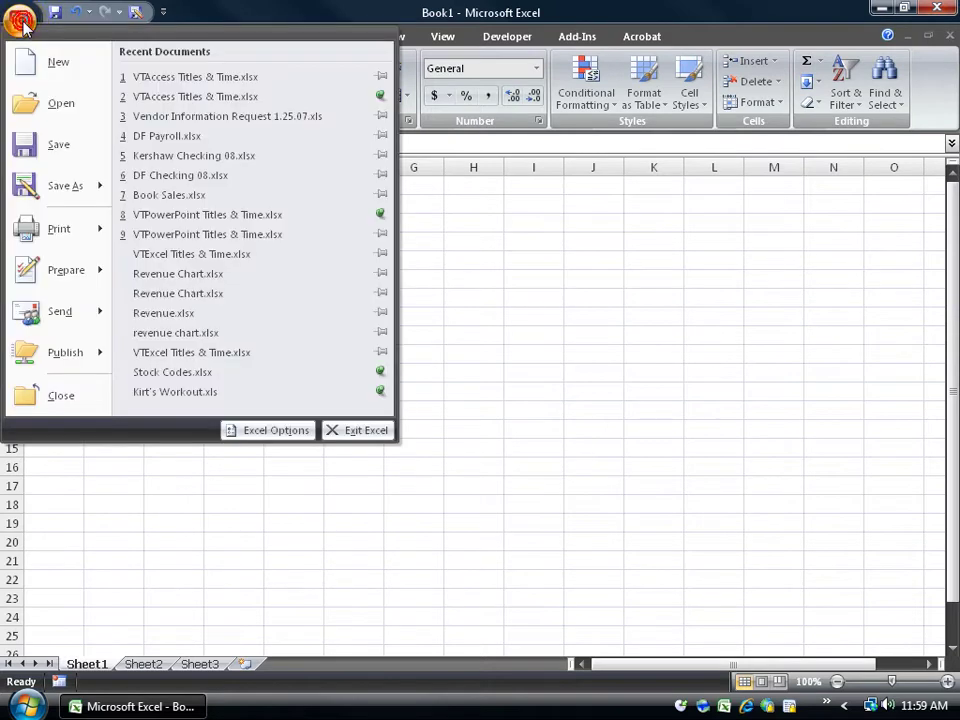
left_click(255, 429)
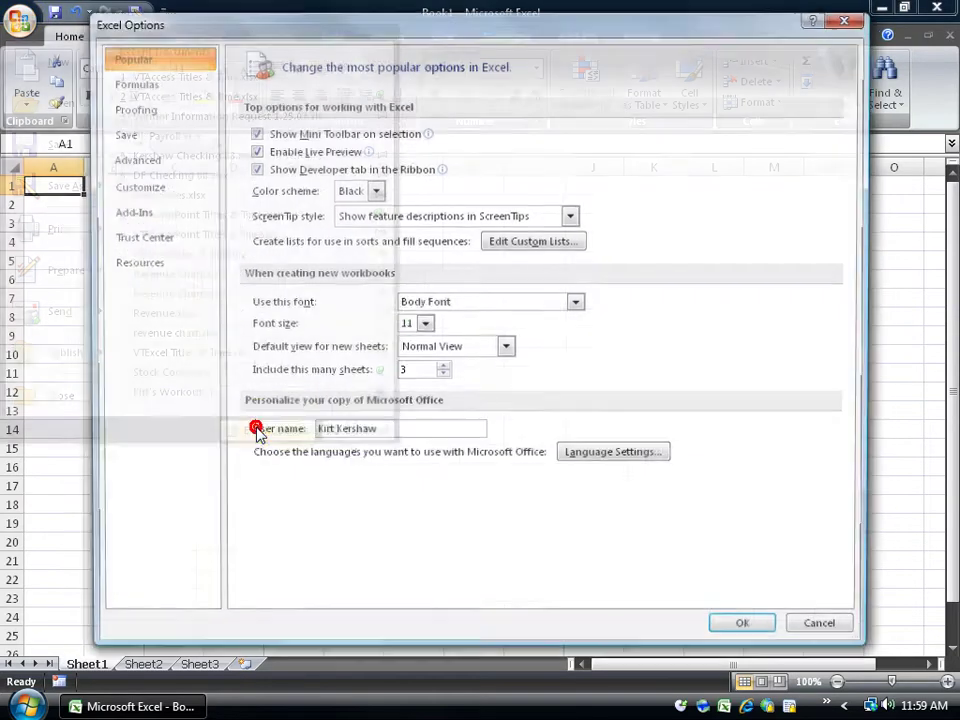
left_click(375, 191)
left_click(367, 213)
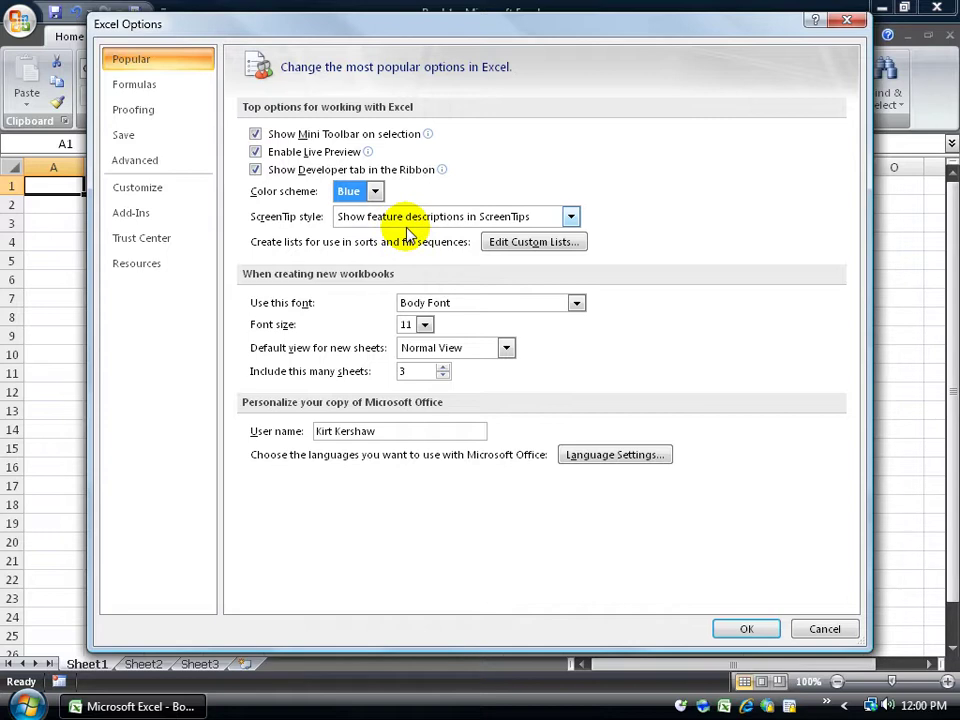
Step: Set the ScreenTip style to "Don't show feature descriptions in ScreenTips" and apply the options
left_click(571, 216)
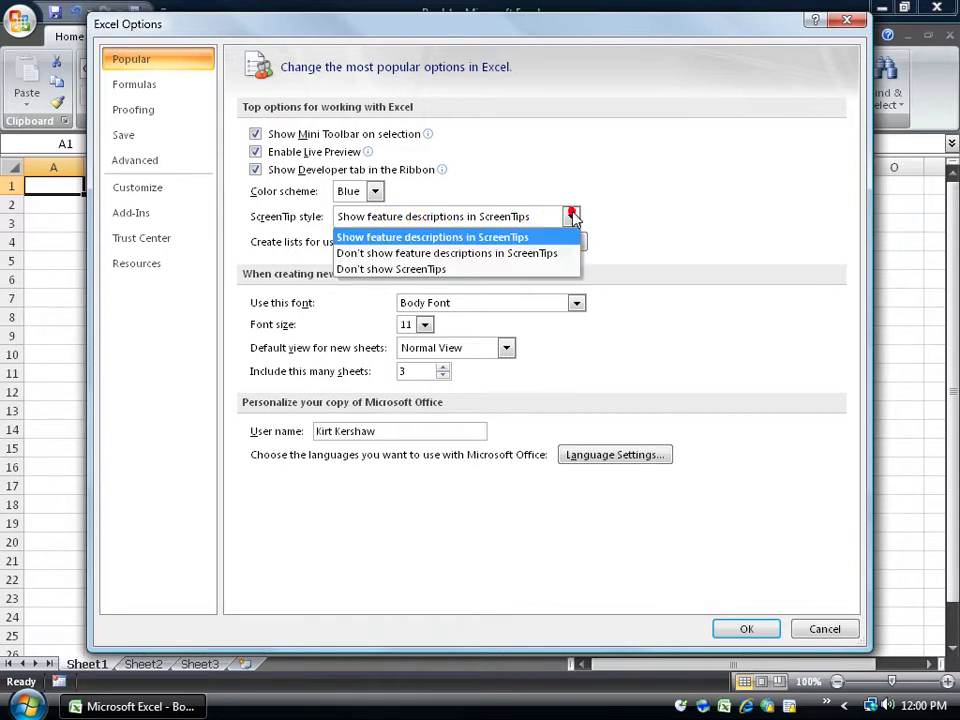
left_click(444, 255)
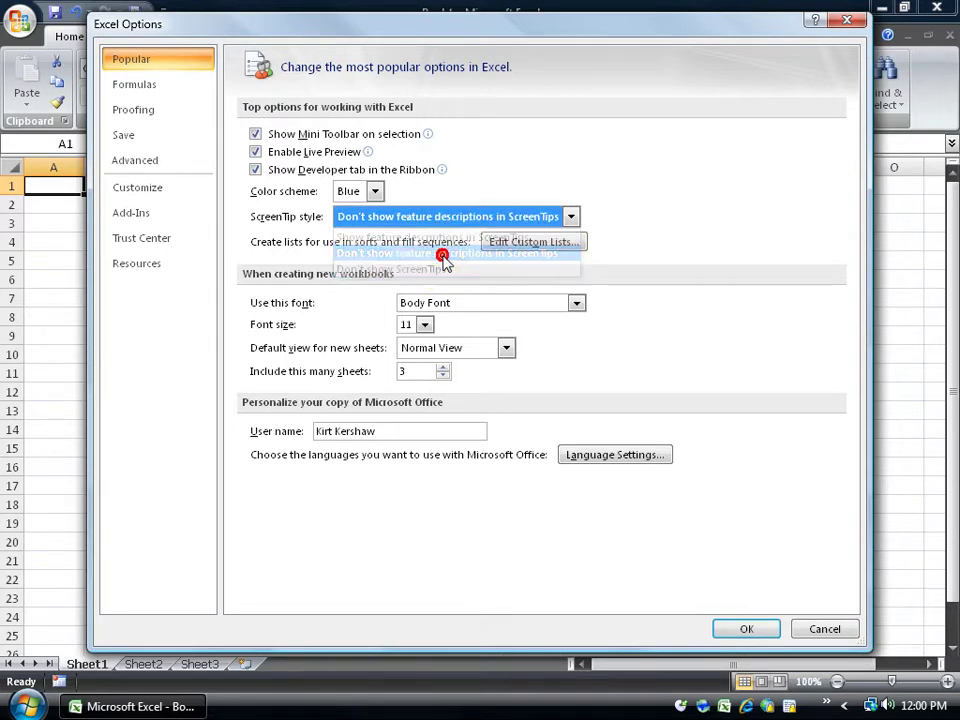
left_click(744, 628)
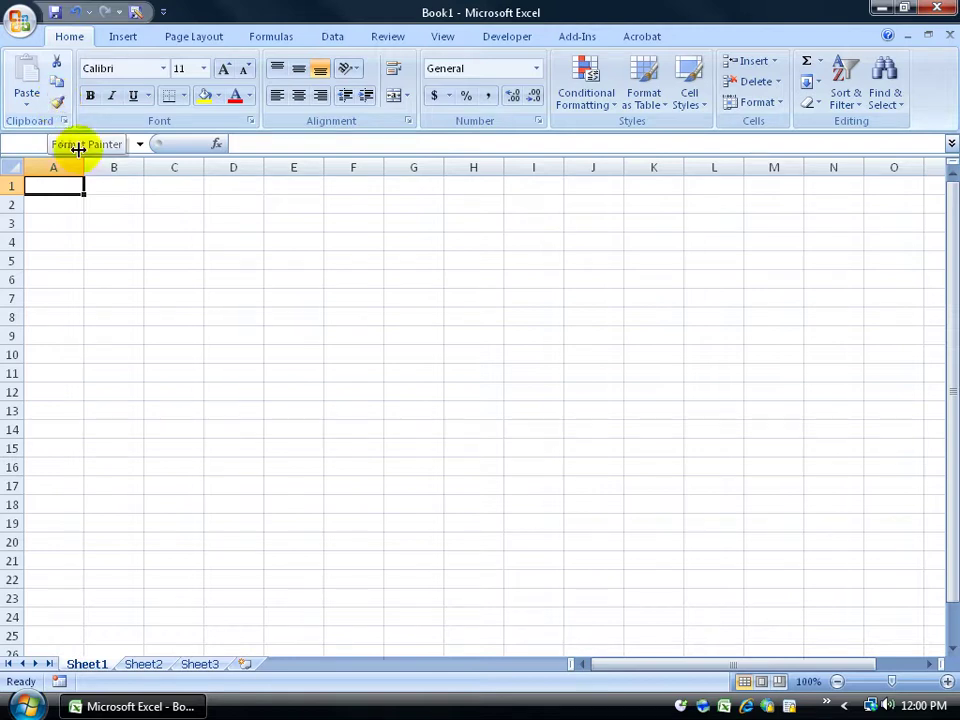
Step: Enter 7765 in cell D6, select its digits to bring up the Mini Toolbar, and discard the entry
left_click(239, 277)
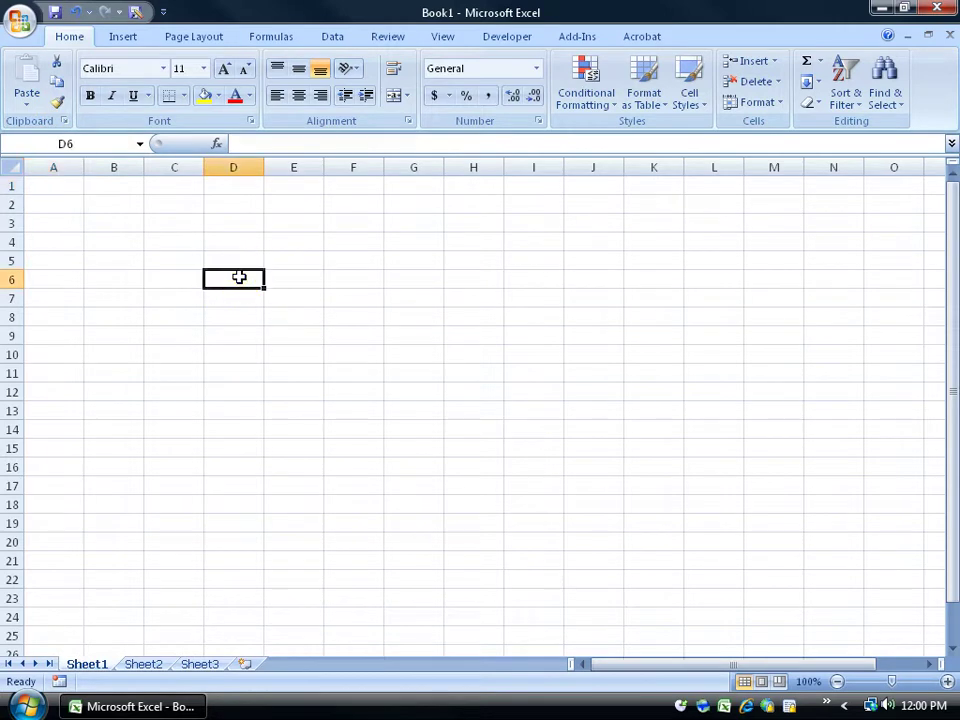
double_click(239, 277)
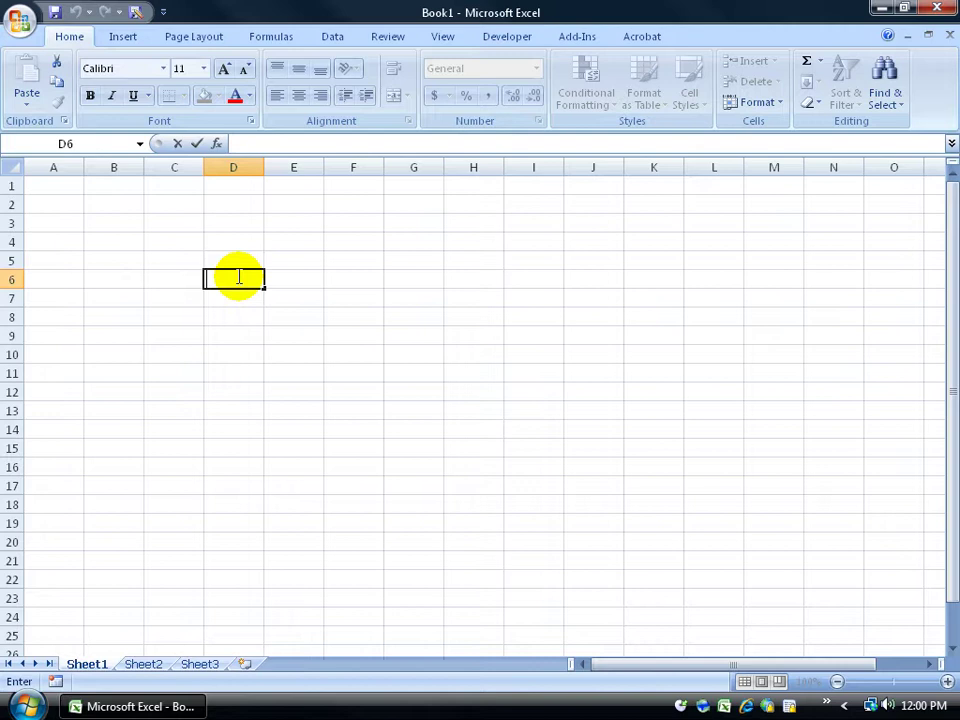
type("7765")
left_click_drag(242, 279, 199, 279)
left_click(212, 279)
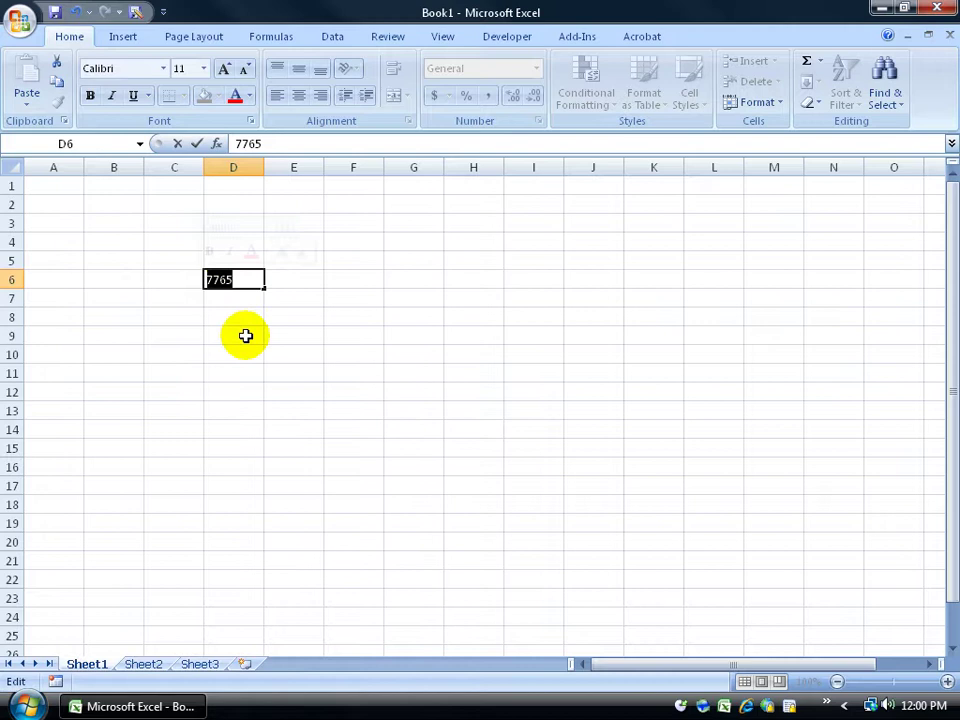
key("Escape")
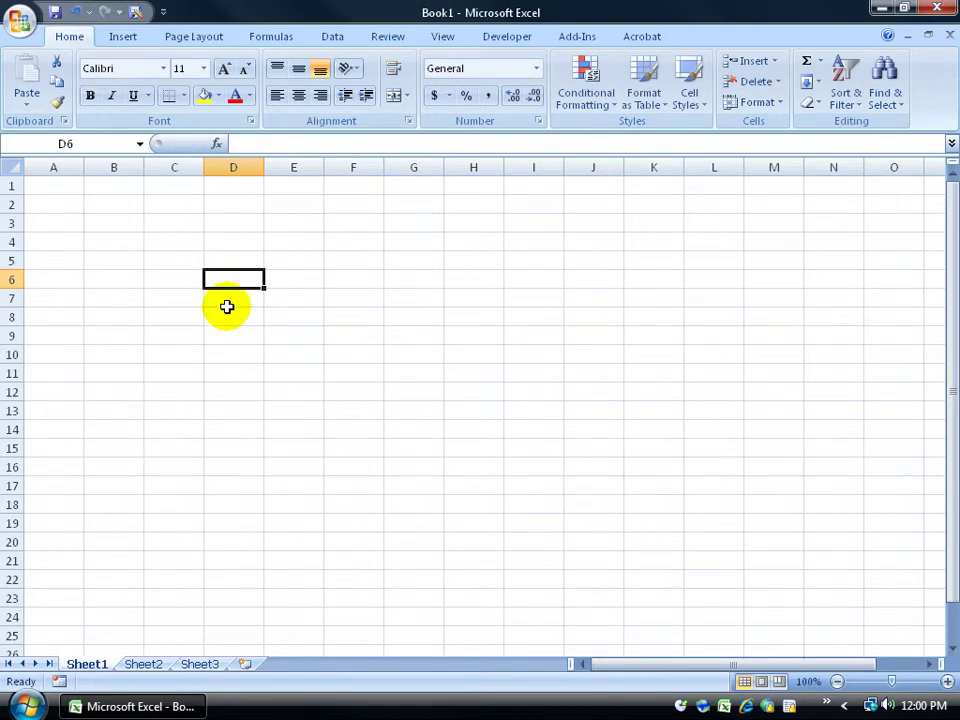
Step: Turn off the Mini Toolbar on selection and set the ScreenTip style to "Show feature descriptions in ScreenTips"
left_click(19, 18)
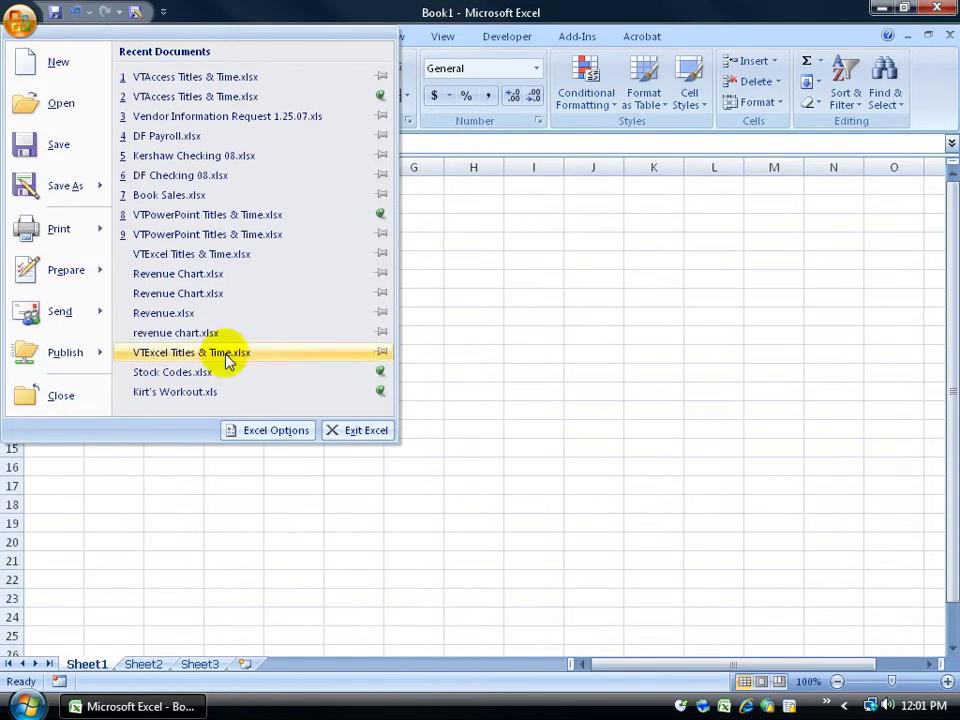
left_click(262, 432)
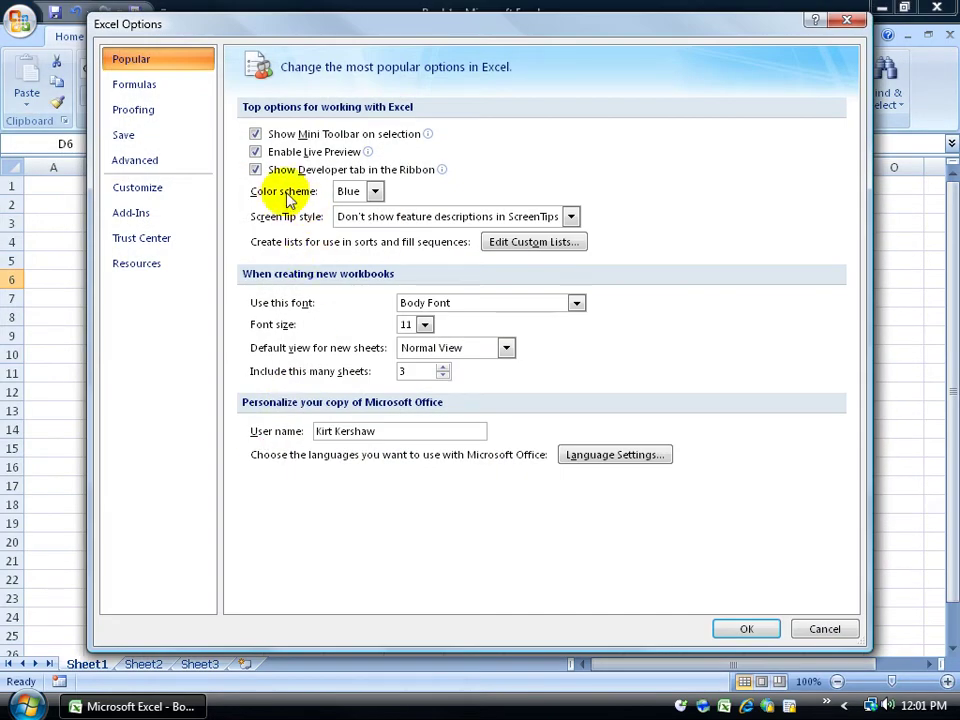
left_click(255, 133)
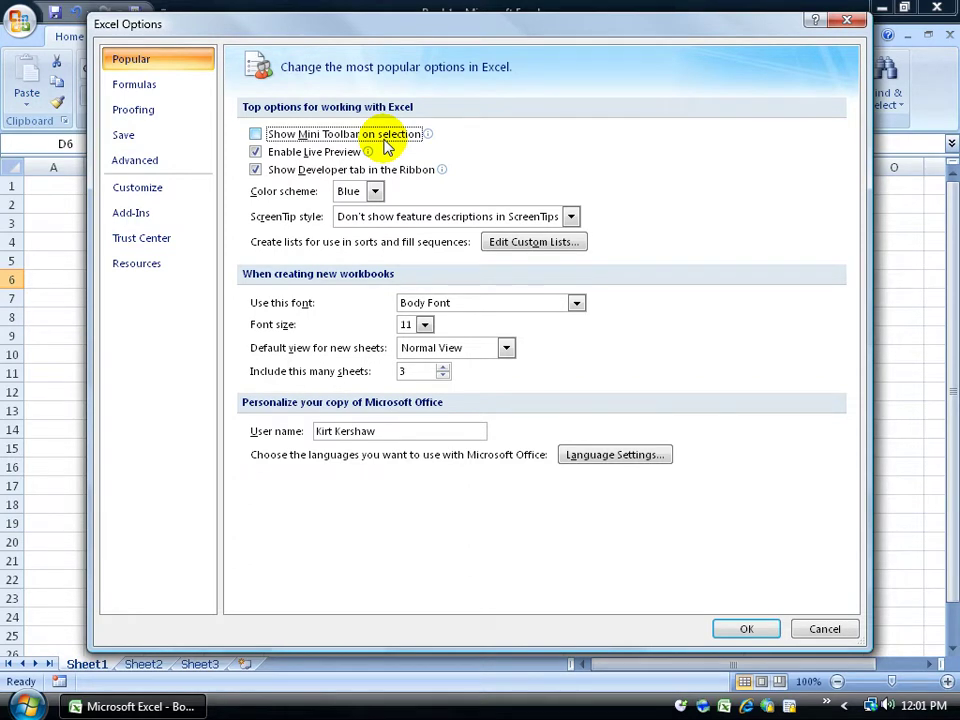
left_click(568, 217)
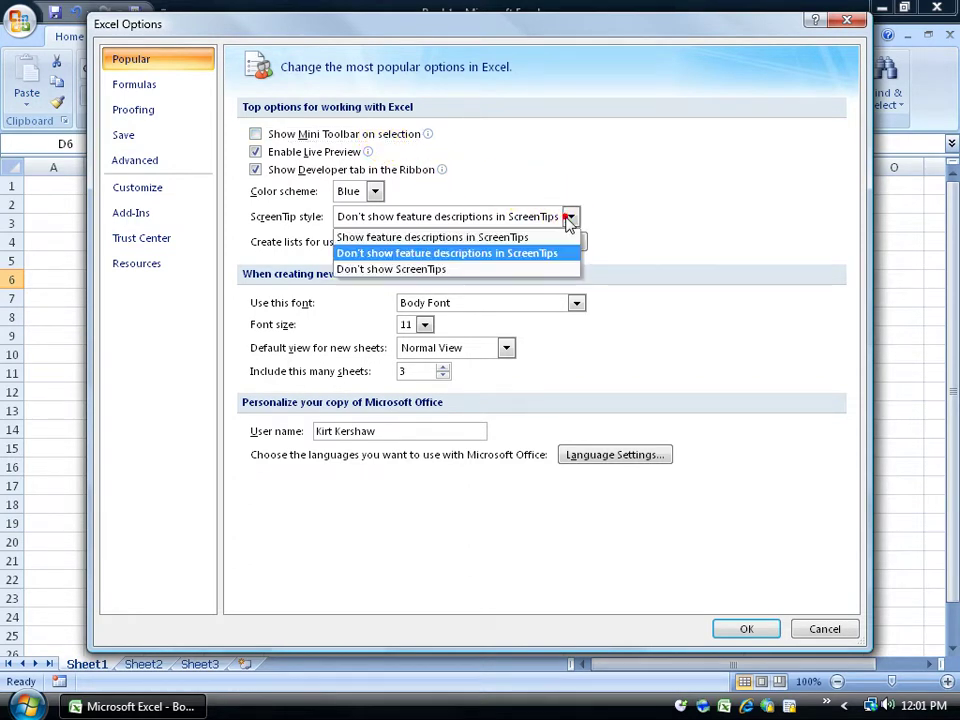
left_click(526, 238)
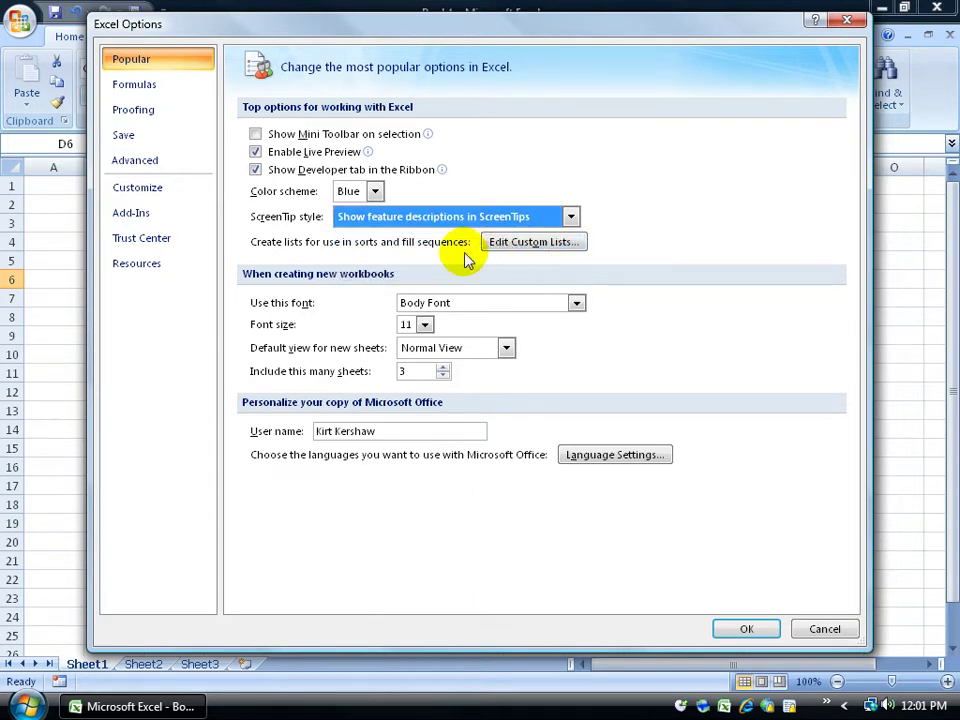
left_click(733, 628)
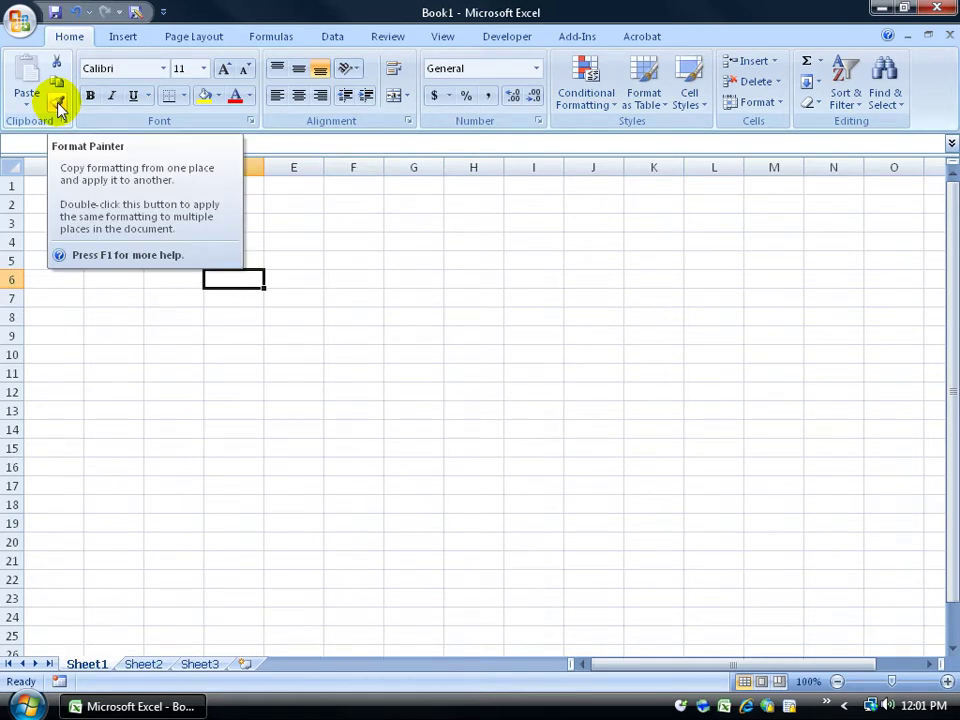
Step: Enter 76757 in cell D6, select its digits to test for the Mini Toolbar, and clear the entry
double_click(229, 279)
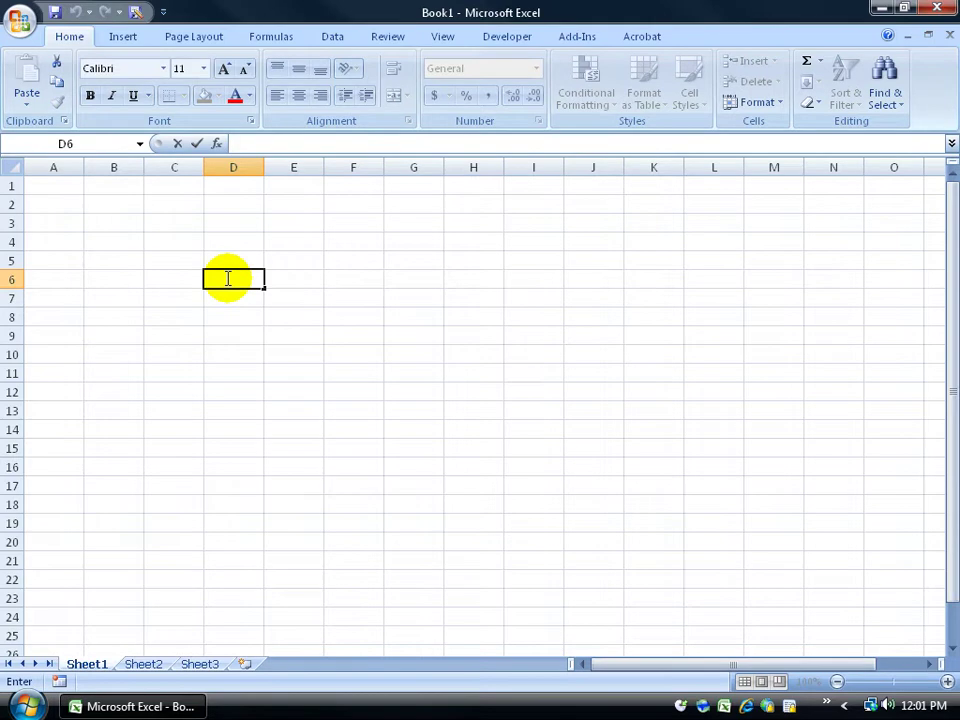
type("76757")
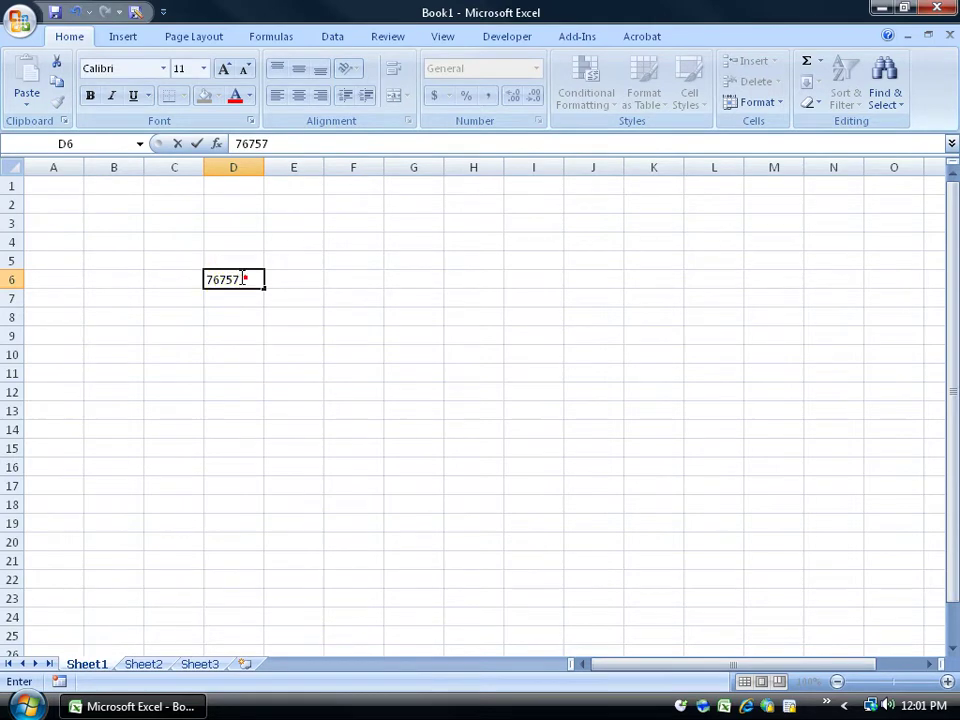
left_click_drag(243, 279, 204, 279)
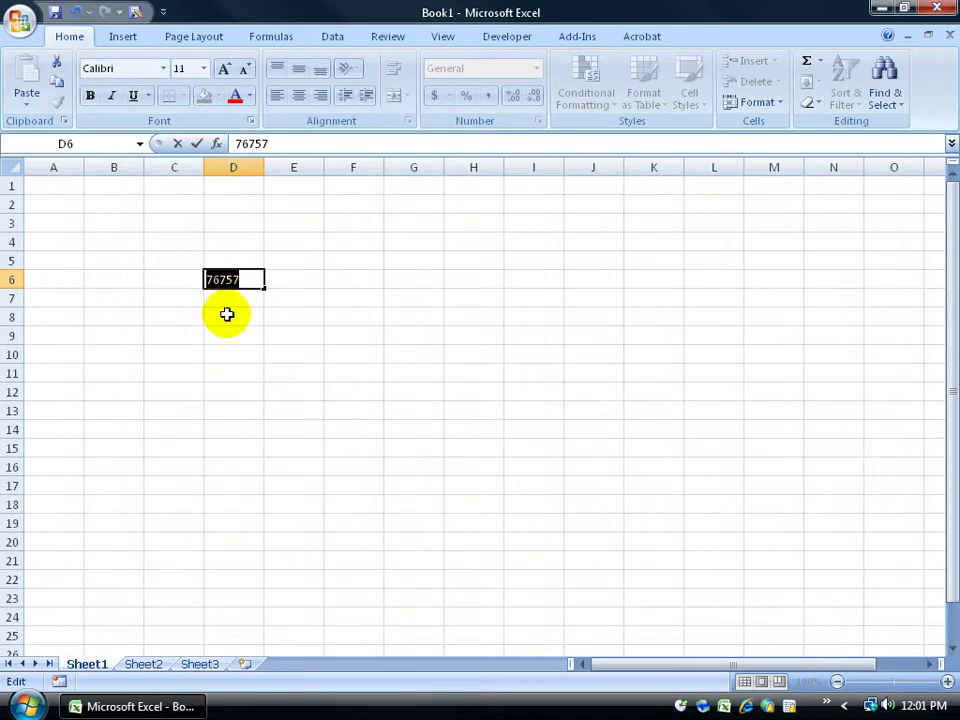
key("Delete")
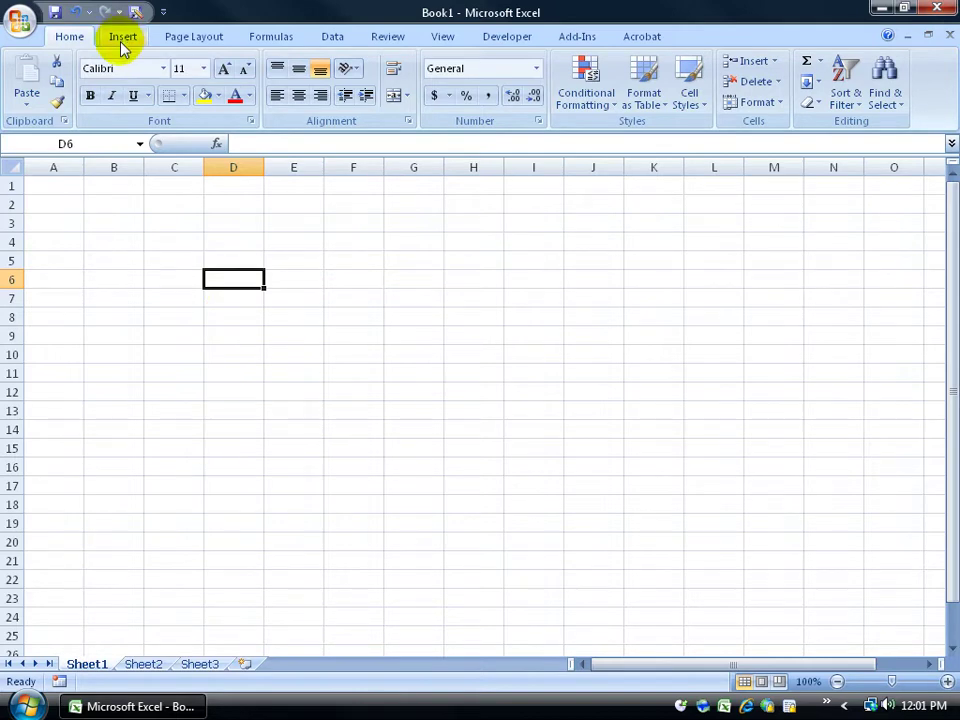
Step: Apply bold to cell D5 while the Ribbon is minimized, and restore the full Ribbon
double_click(69, 37)
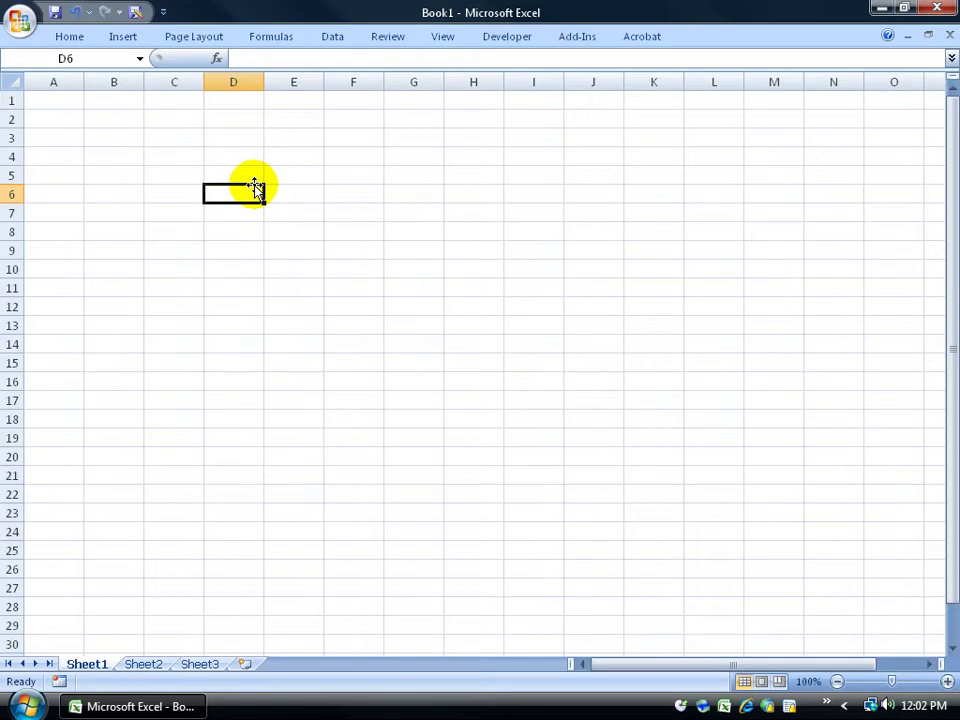
left_click(232, 173)
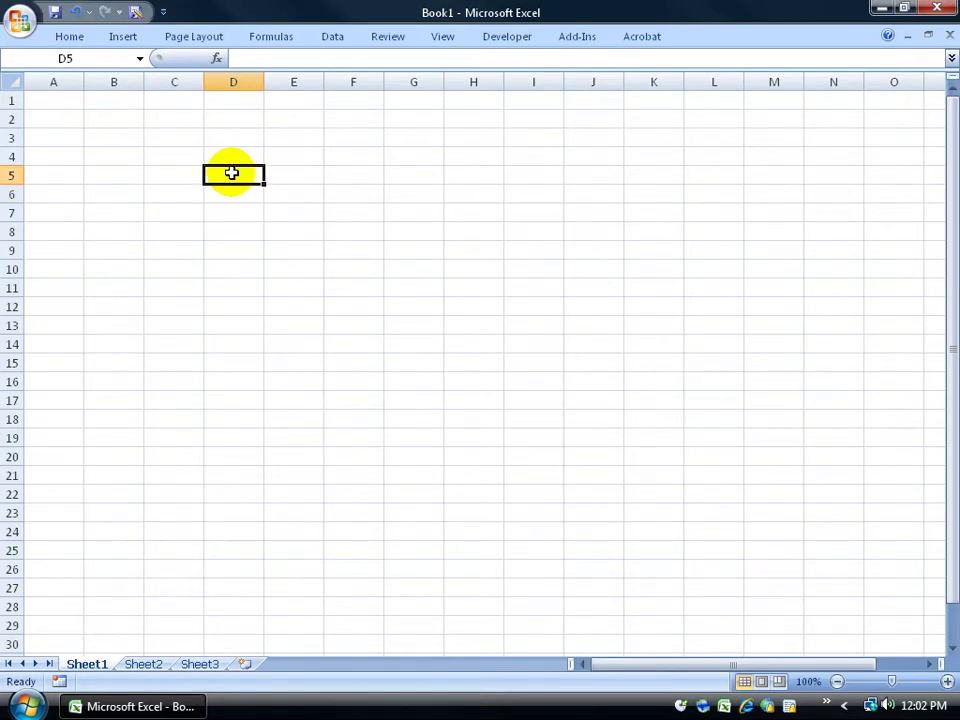
left_click(72, 38)
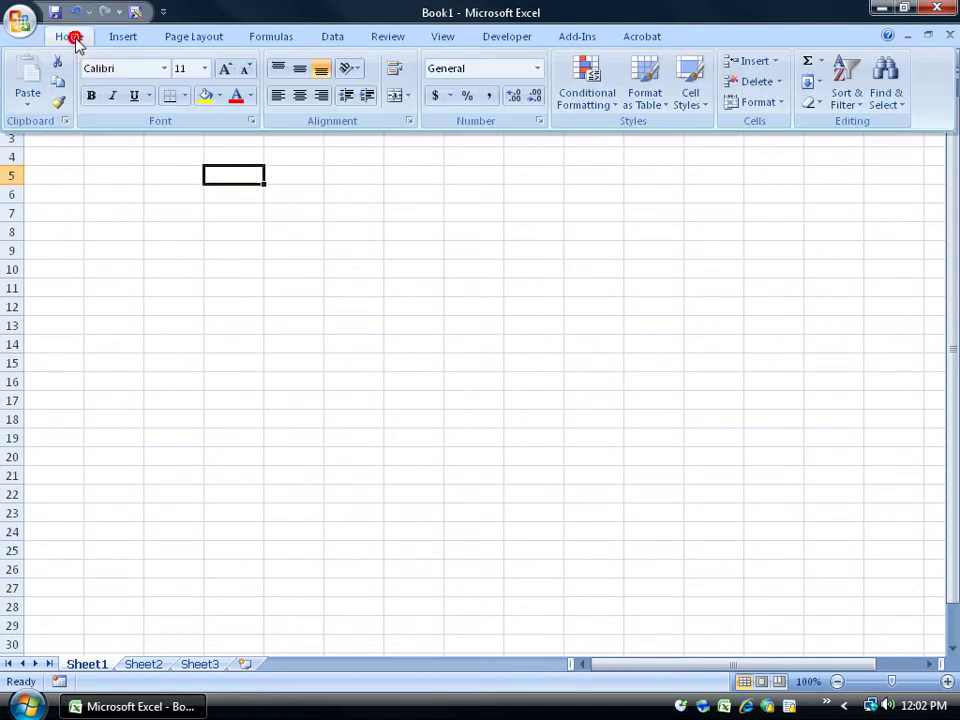
left_click(90, 95)
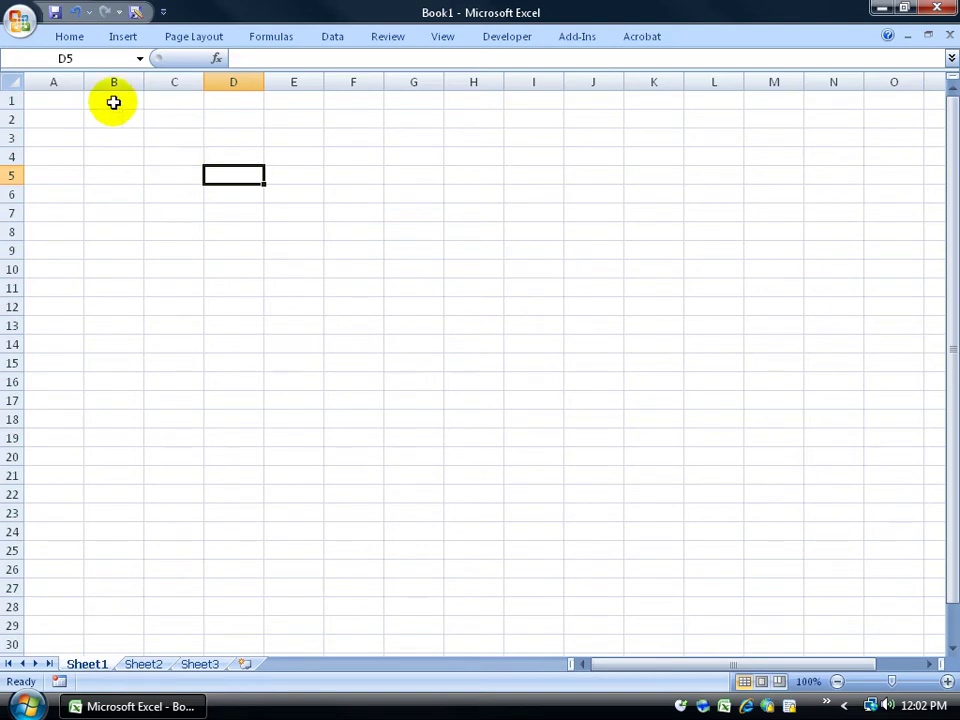
left_click(70, 38)
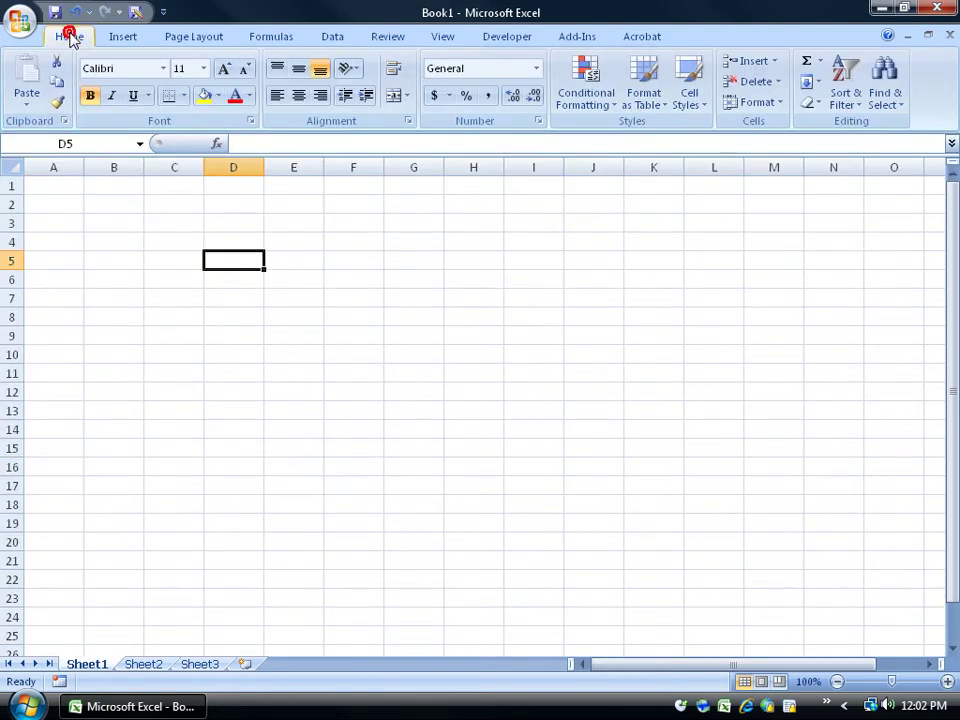